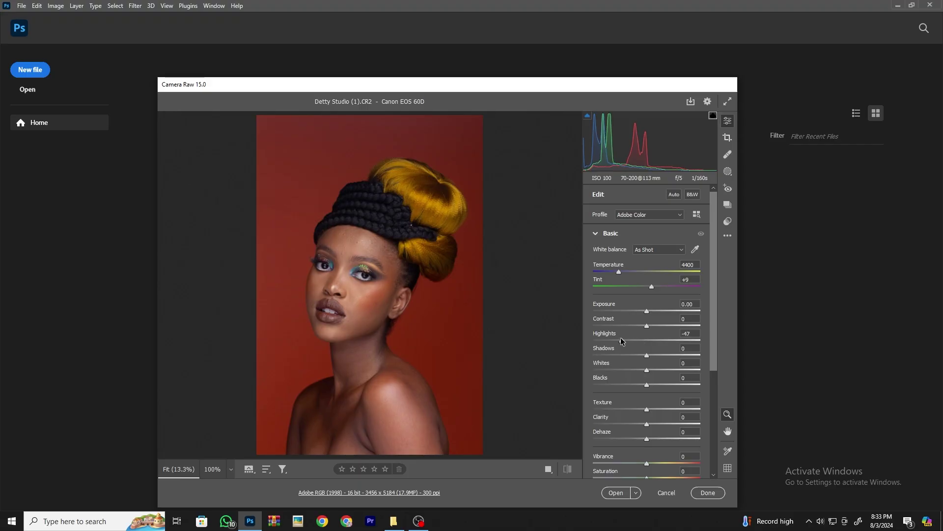
Set Basic tones to Exposure +0.35, Highlights -50, Shadows +98, Whites -26, Blacks -18, Temperature 4200
left_click_drag(622, 341, 620, 340)
left_click(633, 370)
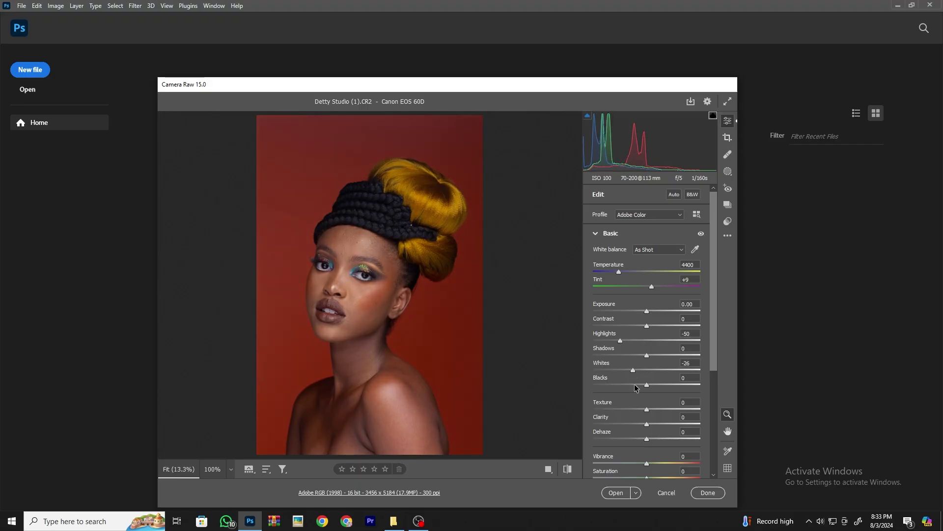
left_click(634, 386)
left_click_drag(637, 384, 698, 354)
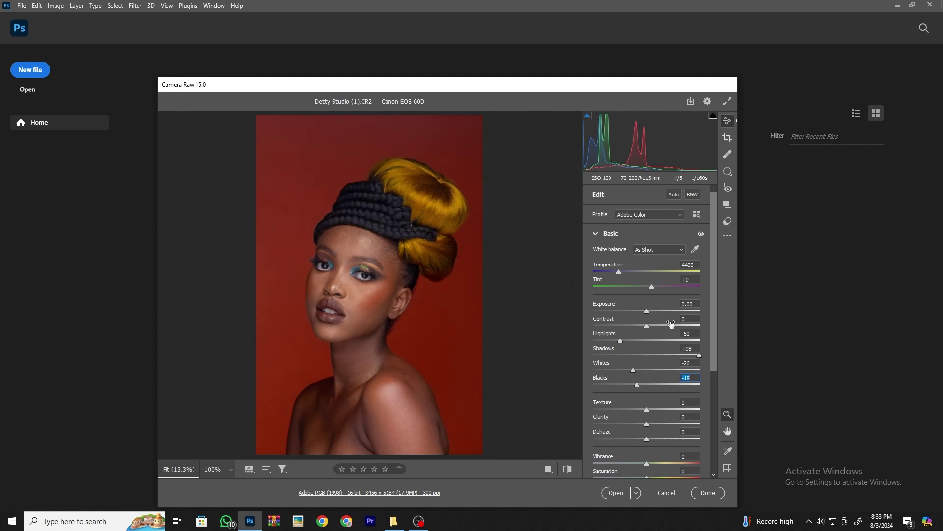
left_click(652, 311)
left_click_drag(652, 312, 651, 310)
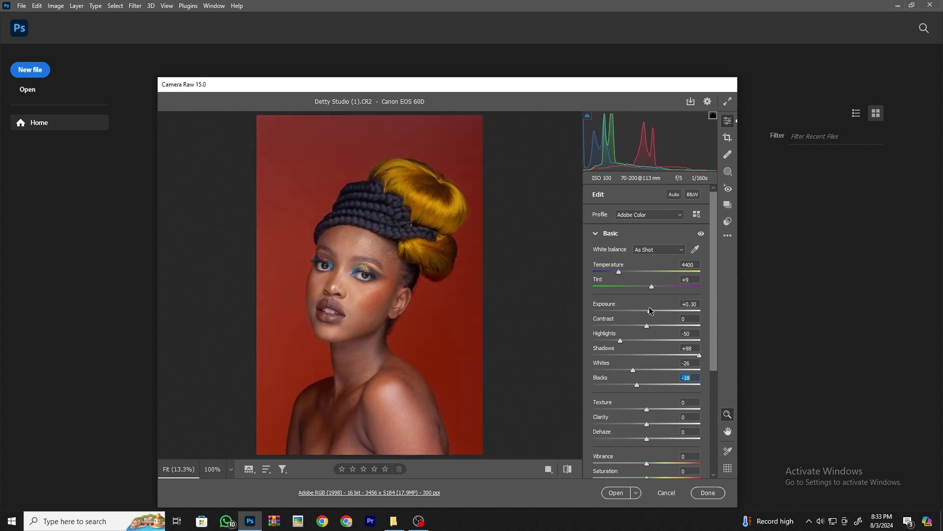
left_click_drag(622, 270, 622, 271)
scroll(631, 361, "down", 3)
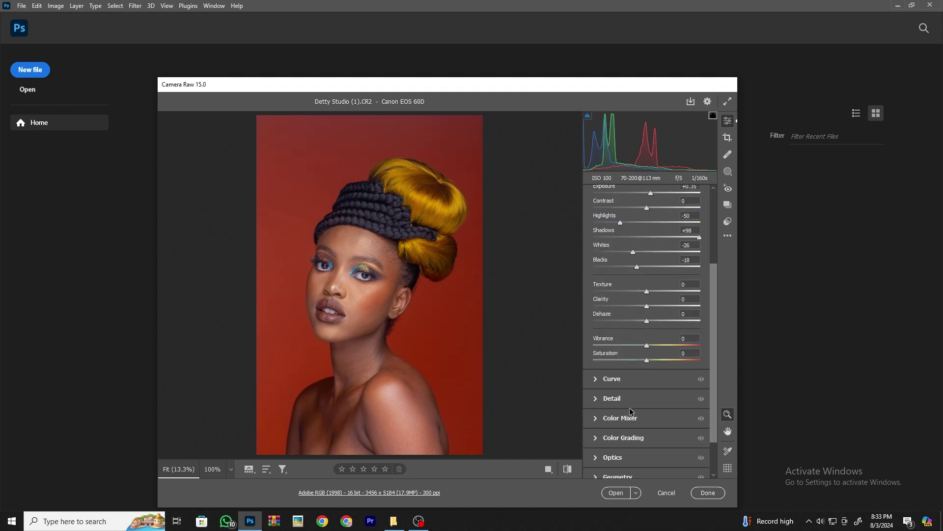
Raise Color Mixer luminance for Reds +24, Oranges +13 and Yellows +23
left_click(638, 416)
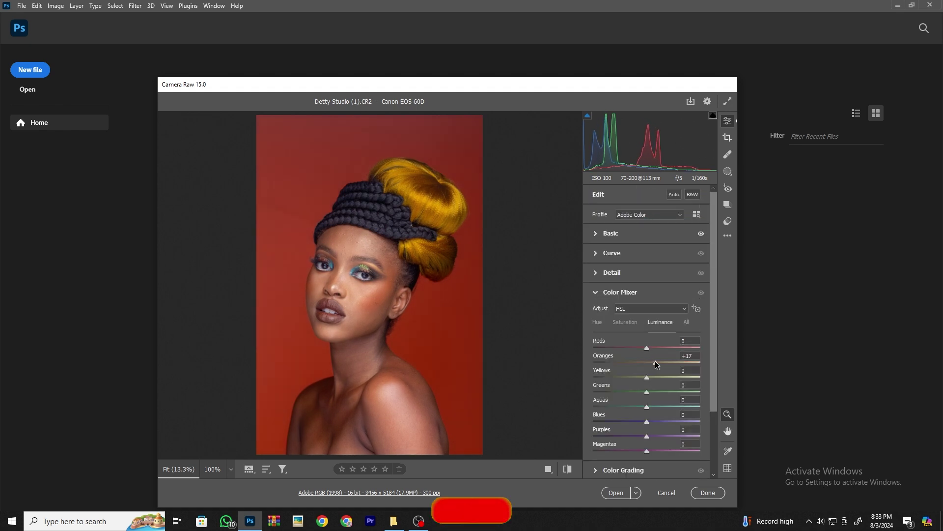
left_click(654, 362)
left_click(656, 347)
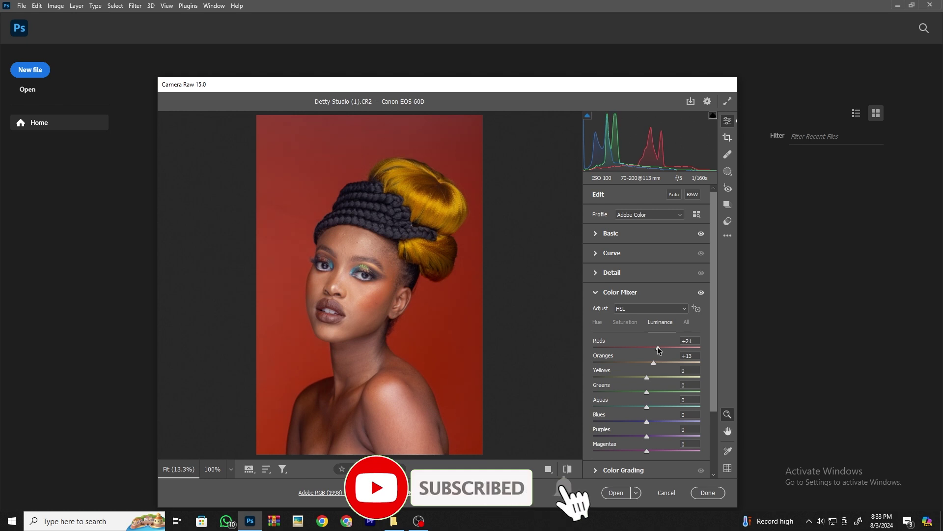
left_click_drag(654, 348, 659, 347)
Raise the Basic panel exposure to +0.50
left_click(640, 236)
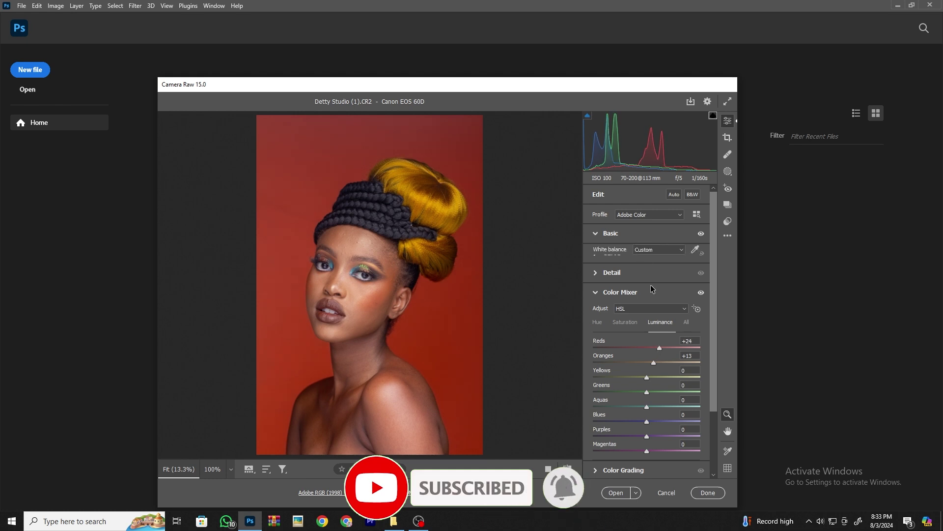
left_click_drag(654, 288, 655, 289)
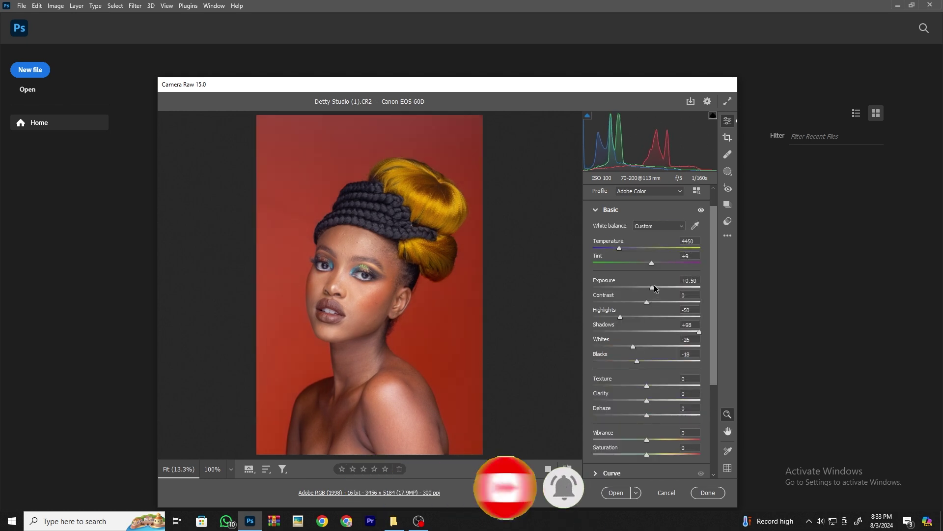
left_click(683, 335)
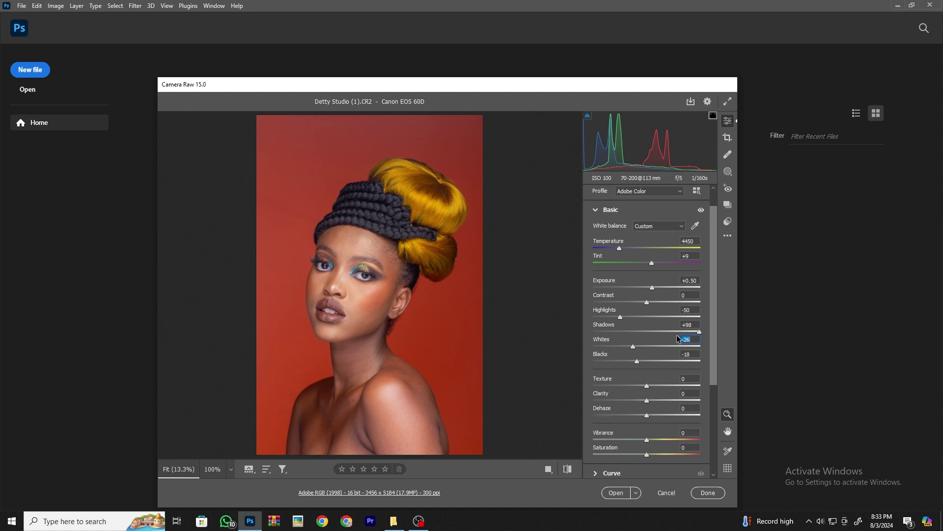
scroll(632, 447, "down", 3)
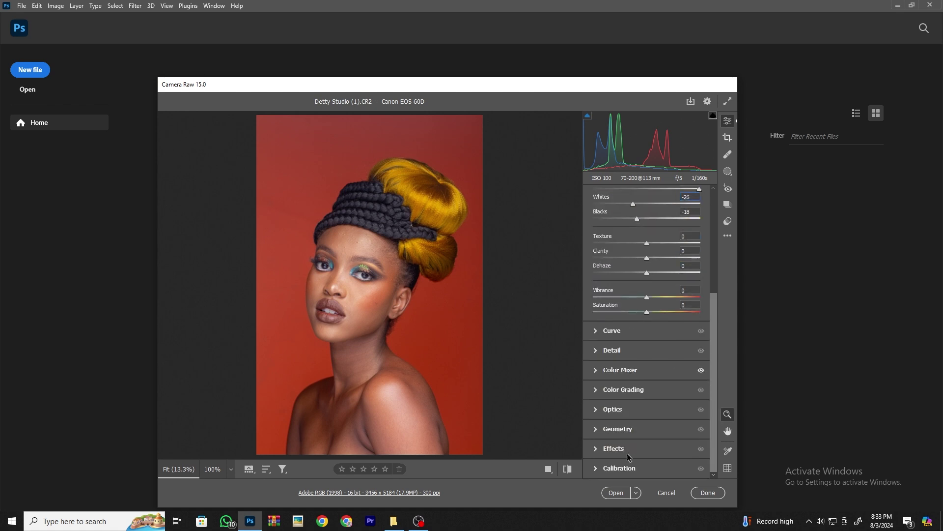
Boost Calibration Blue Primary saturation to +34 and apply the Camera Raw edits
left_click(633, 374)
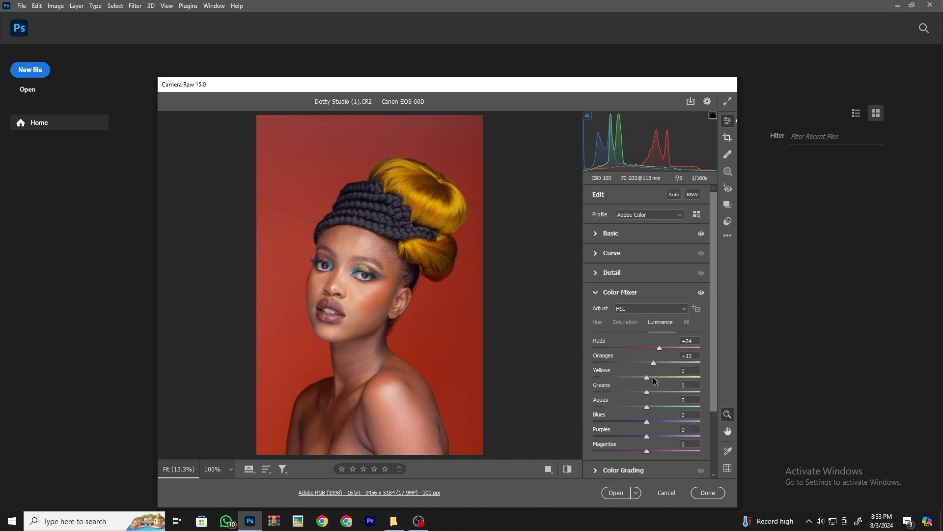
scroll(637, 451, "down", 2)
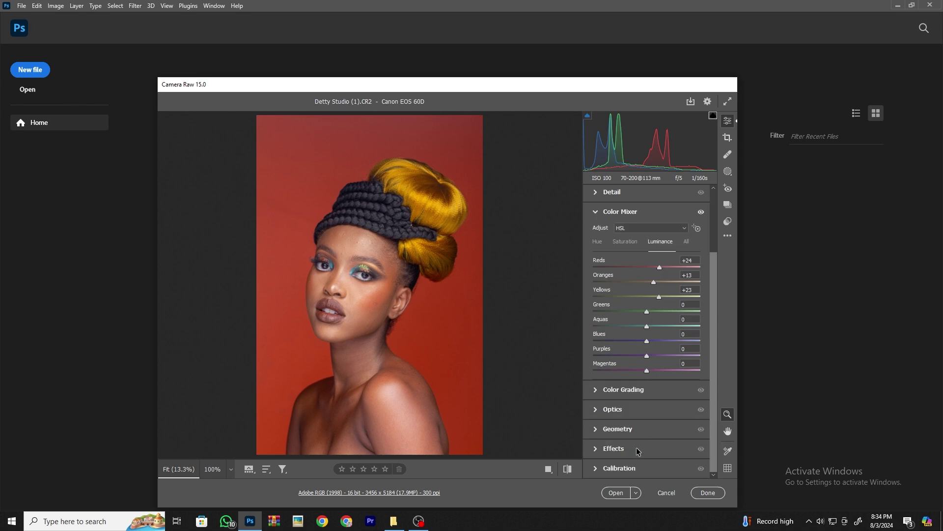
left_click(643, 470)
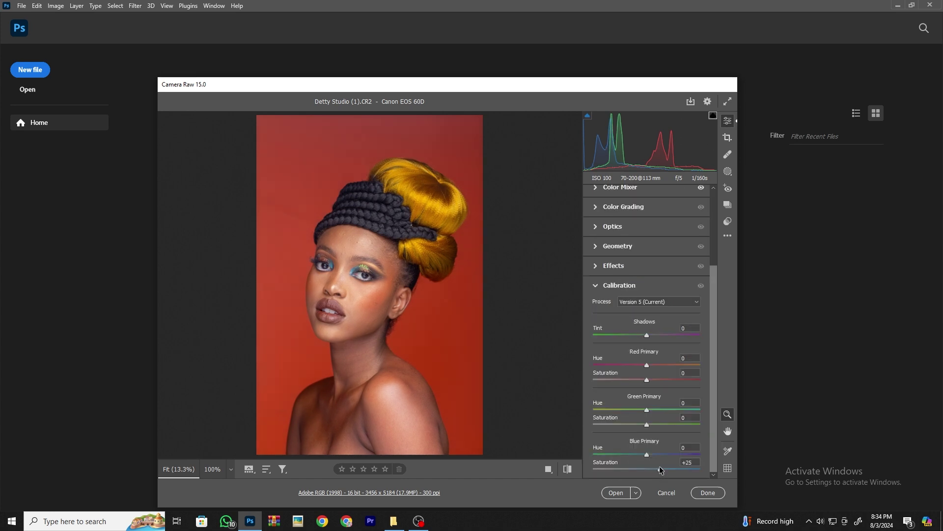
mouse_move(659, 468)
left_mouse_down()
mouse_move(643, 453)
mouse_move(639, 408)
left_mouse_up()
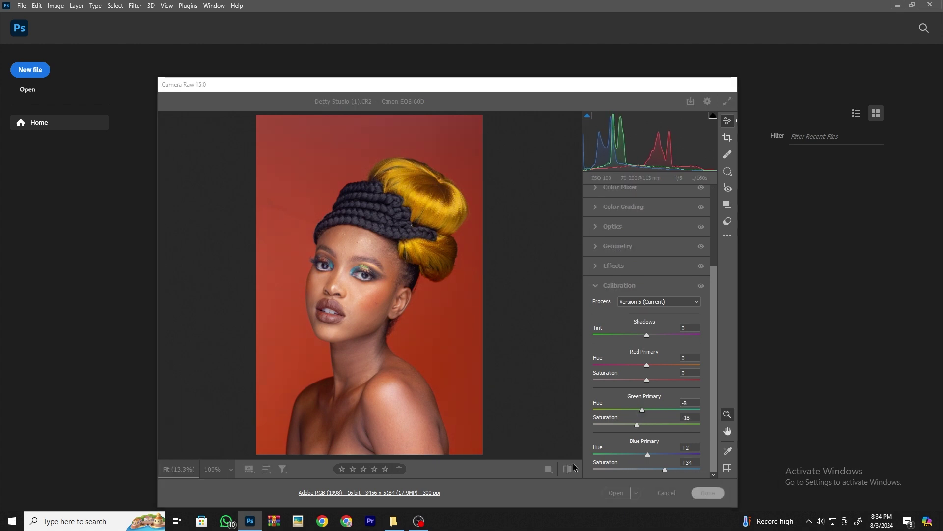
left_click(708, 492)
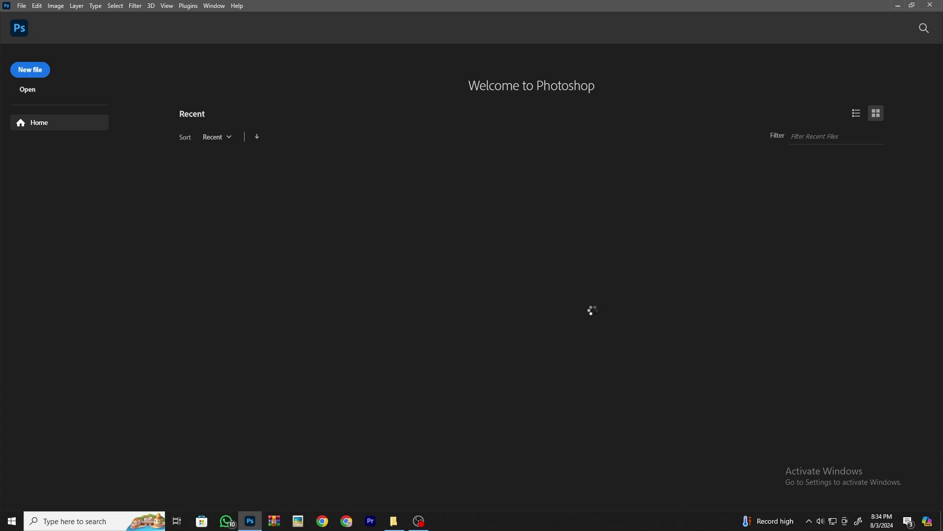
Spot-heal blemishes on the cheeks, nose, lip corner and temple
scroll(332, 358, "up", 1)
scroll(356, 343, "up", 1)
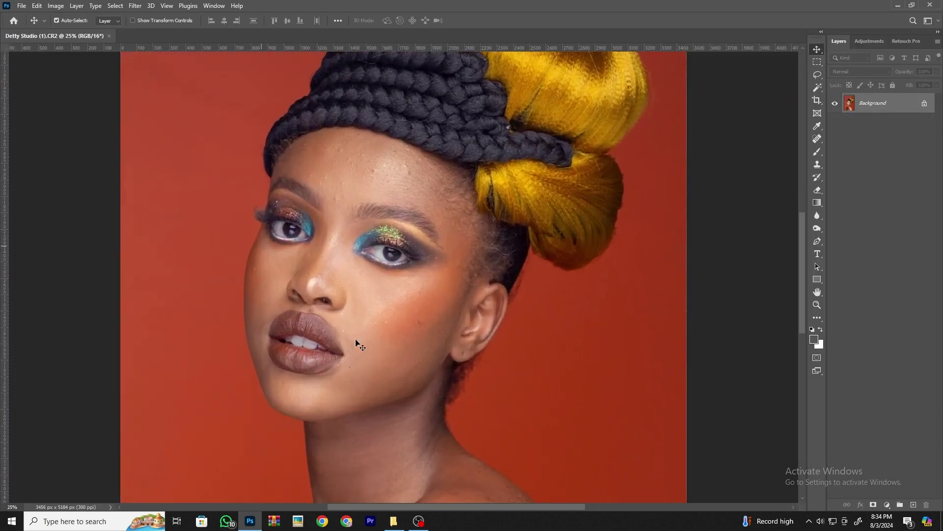
scroll(355, 343, "up", 1)
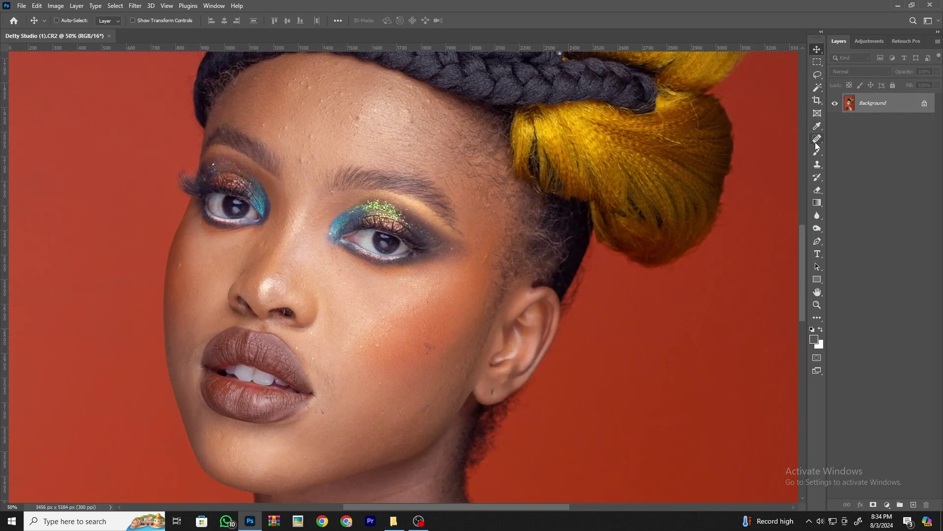
key("j")
left_click(384, 318)
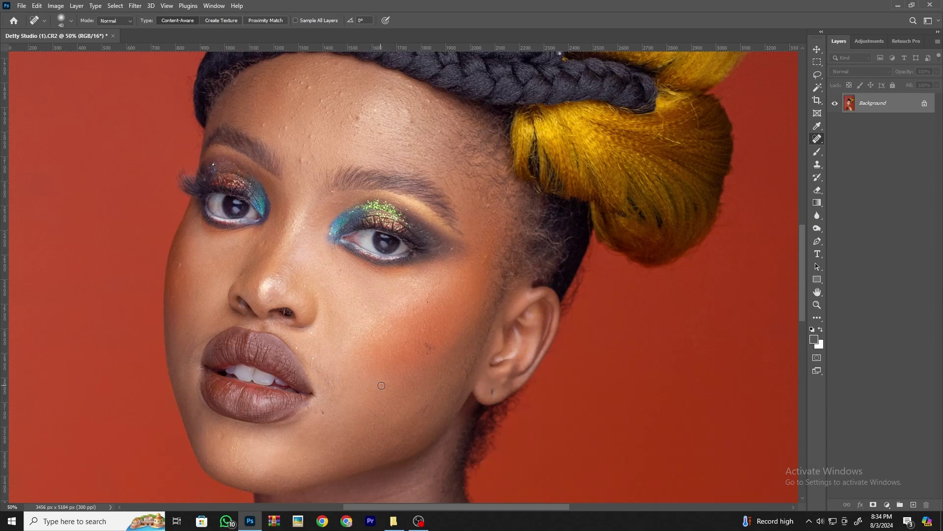
left_click(306, 405)
left_click(264, 243)
left_click(277, 277)
left_click(428, 346)
left_click(428, 323)
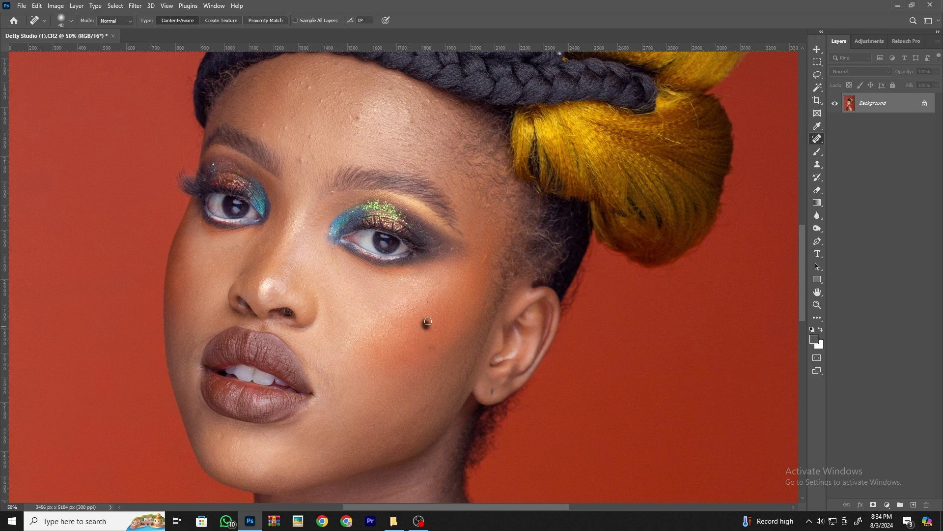
left_click(431, 345)
left_click(428, 302)
left_click_drag(484, 258, 486, 241)
Spot-heal the many blemishes across the forehead and along the hairline
left_click(363, 120)
left_click(409, 120)
left_click(422, 104)
left_click(345, 123)
left_click(310, 139)
left_click_drag(297, 159, 311, 159)
left_click(304, 152)
left_click(329, 191)
left_click(308, 155)
left_click_drag(284, 123, 281, 134)
left_click(264, 120)
left_click(287, 134)
left_click(315, 147)
left_click(308, 107)
left_click(321, 93)
left_click(310, 88)
left_click(303, 82)
left_click(296, 88)
left_click(321, 93)
left_click(332, 96)
left_click(326, 107)
left_click(333, 123)
left_click(353, 110)
left_click(336, 85)
left_click(352, 69)
left_click(316, 68)
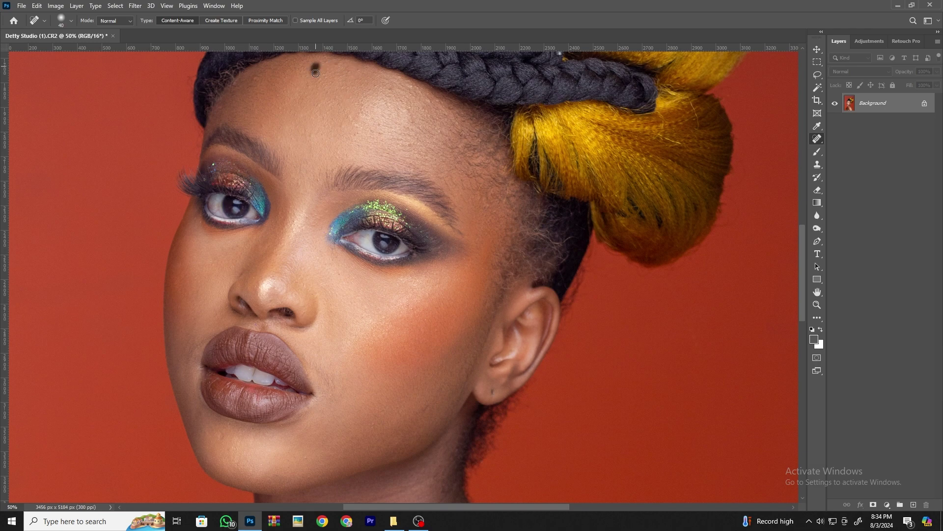
left_click(409, 109)
left_click(365, 125)
left_click(337, 120)
Heal marks on the chin, neck and shoulder, then zoom out
mouse_move(225, 442)
left_mouse_down()
mouse_move(205, 428)
mouse_move(308, 458)
left_mouse_up()
left_click_drag(312, 401, 336, 260)
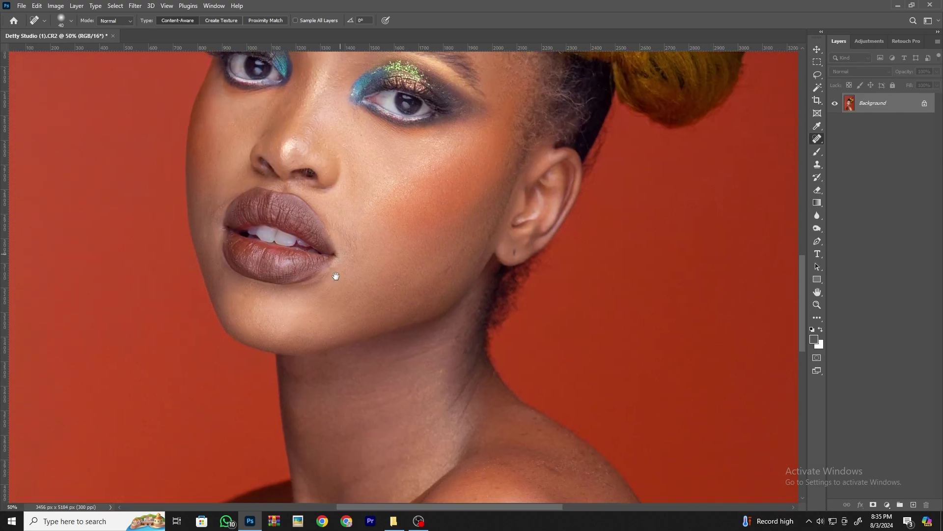
left_click_drag(443, 371, 448, 361)
mouse_move(543, 460)
left_mouse_down()
mouse_move(562, 467)
mouse_move(464, 314)
mouse_move(487, 294)
left_mouse_up()
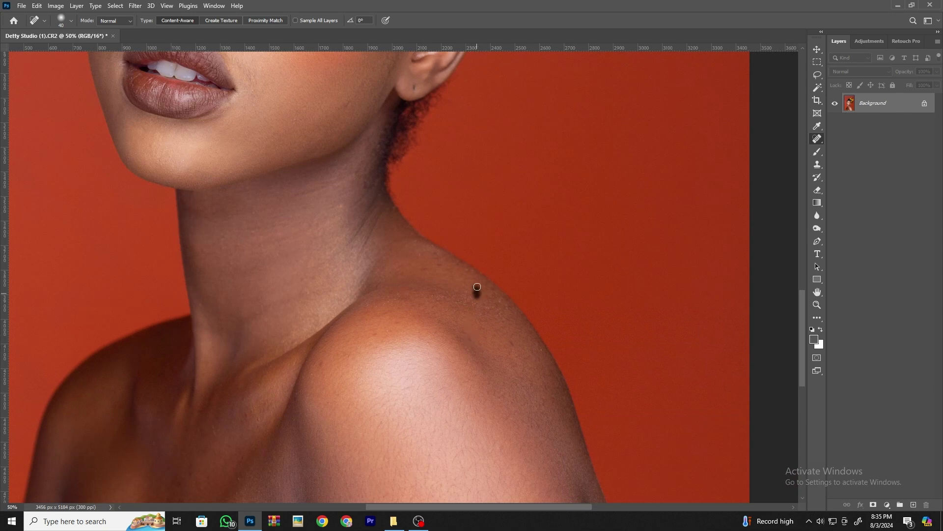
left_click_drag(499, 329, 512, 345)
left_click_drag(376, 339, 315, 366)
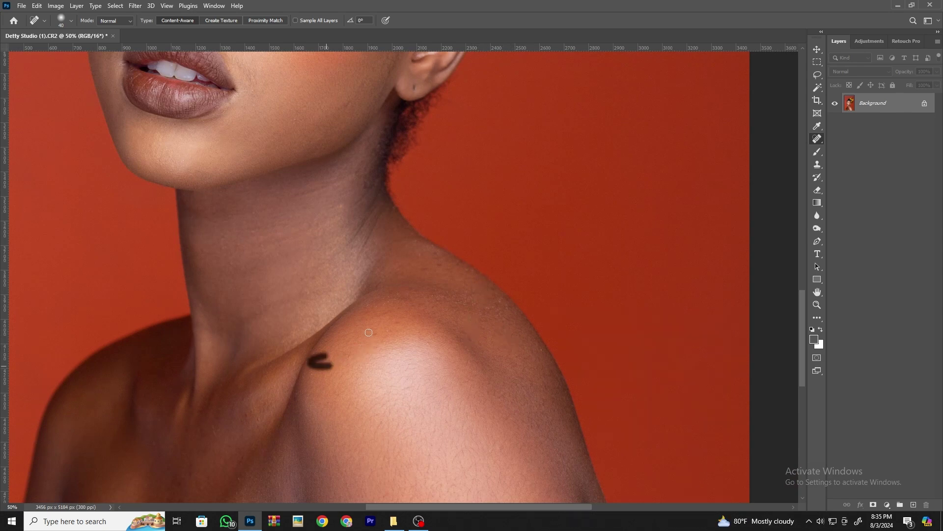
left_click_drag(381, 319, 374, 330)
key("ctrl+minus")
key("ctrl+minus")
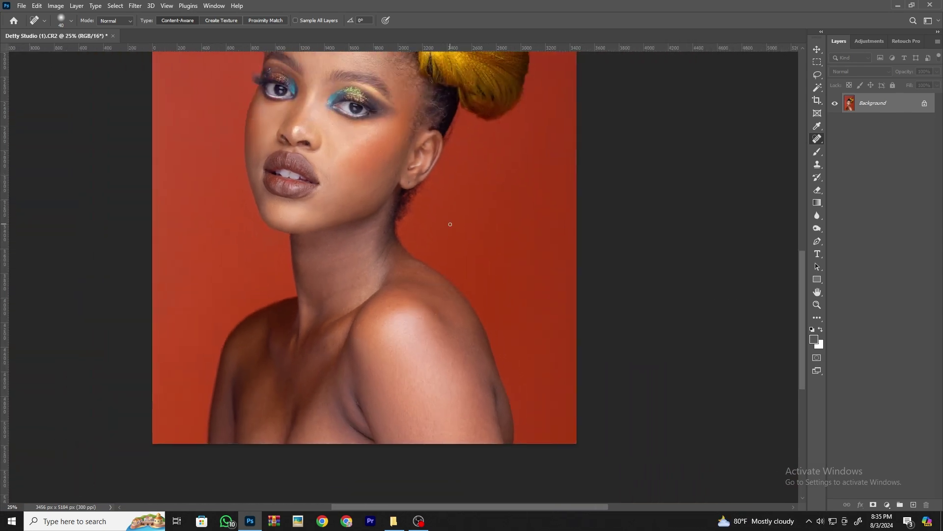
In Relative Selective Color, shift Reds toward magenta with less black for a richer backdrop
left_click_drag(405, 255, 432, 323)
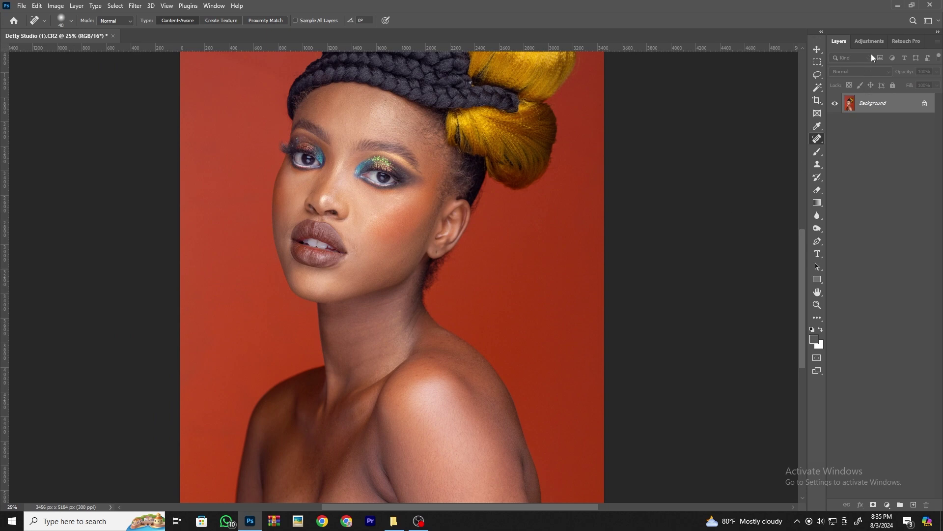
left_click(869, 41)
left_click(890, 90)
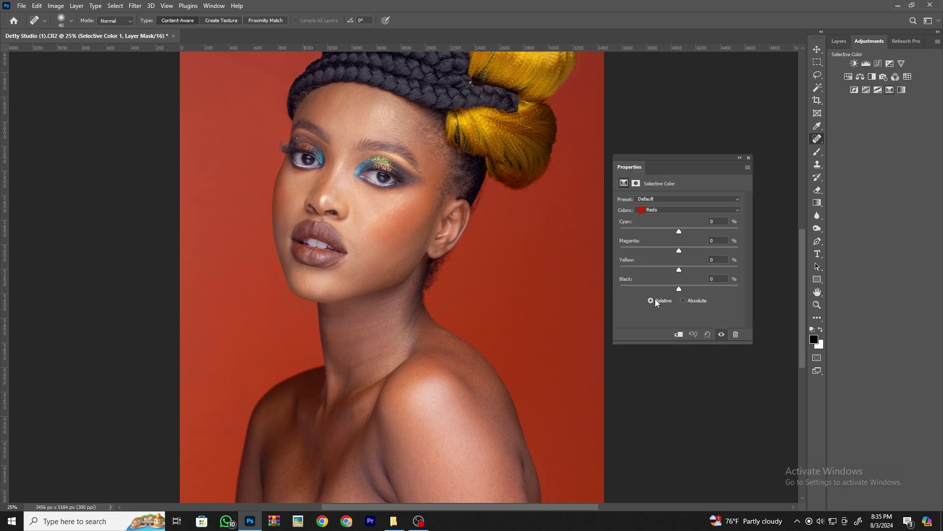
left_click(648, 288)
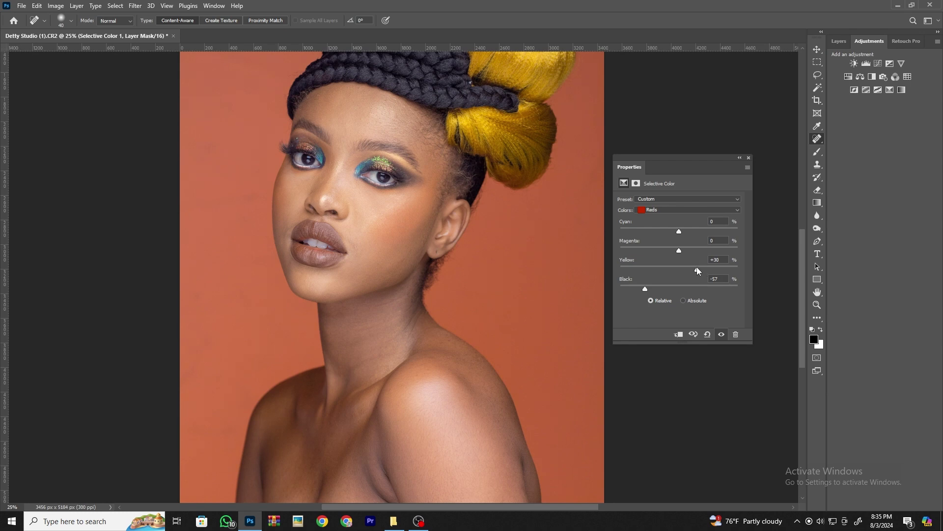
left_click_drag(692, 249, 708, 251)
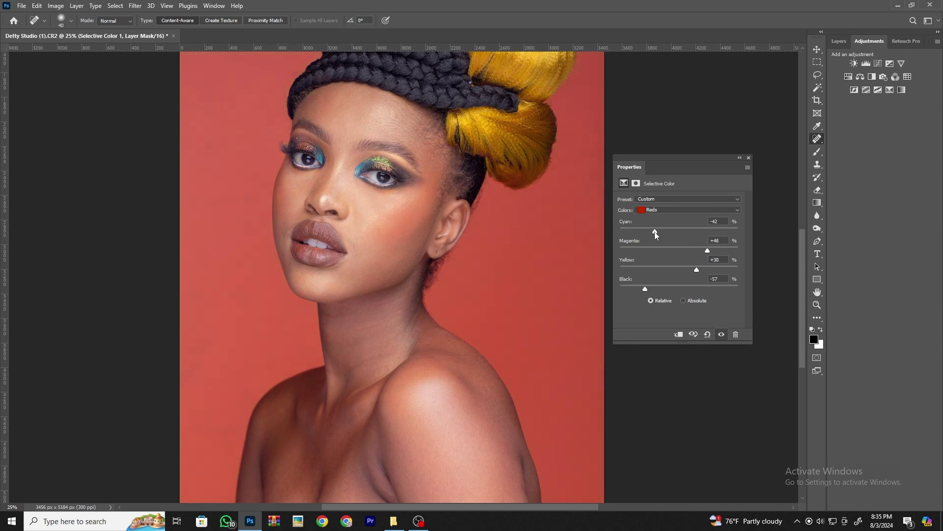
mouse_move(646, 288)
left_mouse_down()
mouse_move(660, 290)
mouse_move(652, 291)
left_mouse_up()
Set Yellows to Cyan +14, Magenta -22, Black +18 and merge into Background
left_click(666, 210)
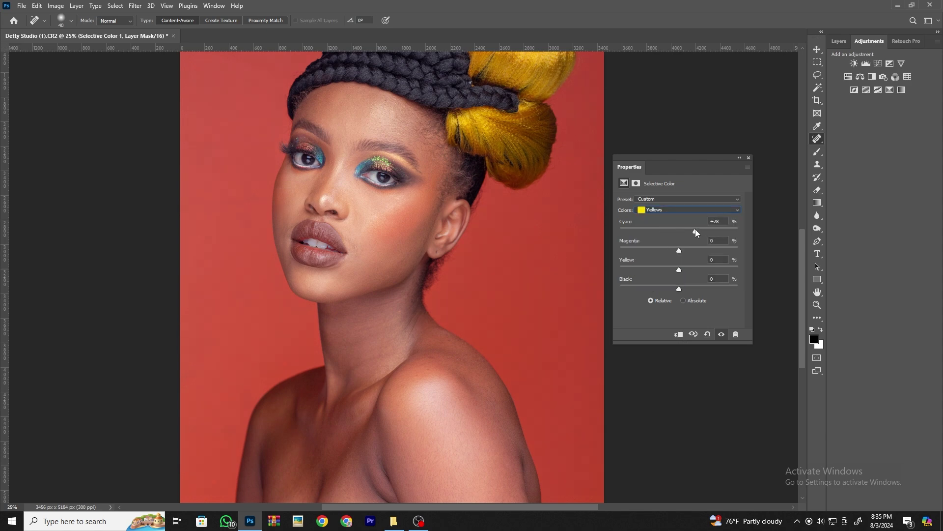
mouse_move(703, 249)
left_mouse_down()
mouse_move(666, 250)
mouse_move(658, 273)
mouse_move(682, 289)
left_mouse_up()
left_click(842, 42)
right_click(863, 126)
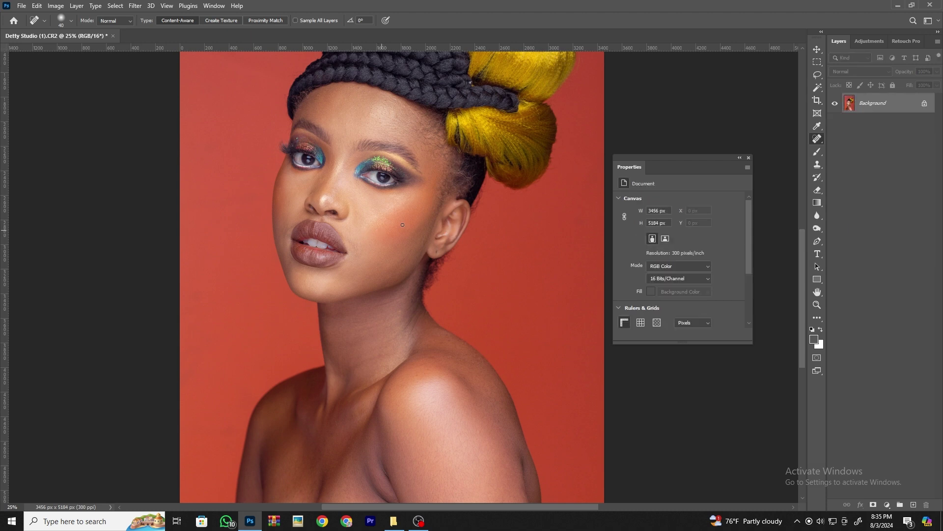
Run the High End action: blur, new layer, High Pass 33.2 px, blur and black mask
key("ctrl+plus")
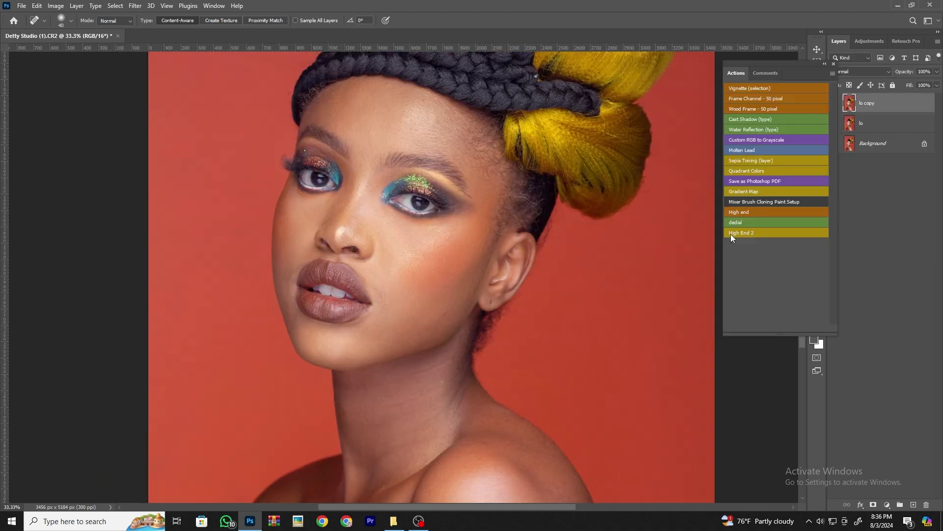
left_click(833, 64)
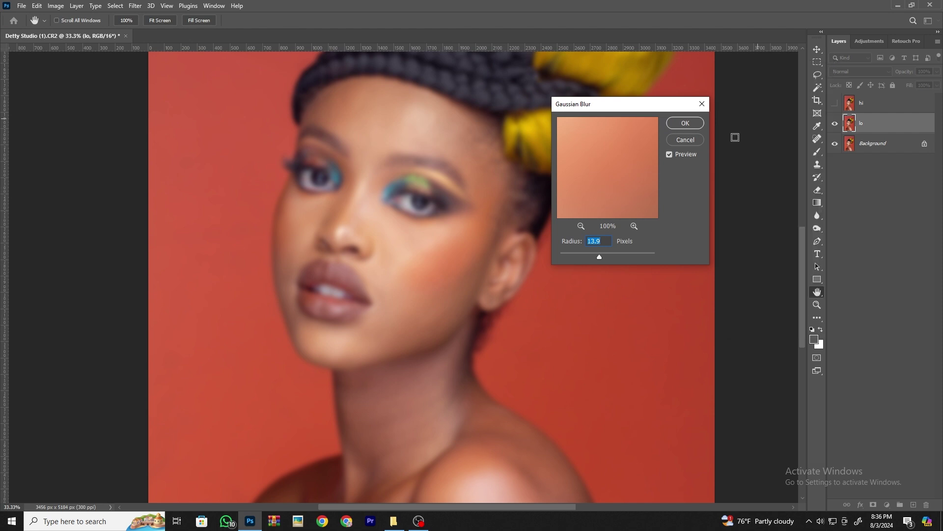
left_click(685, 124)
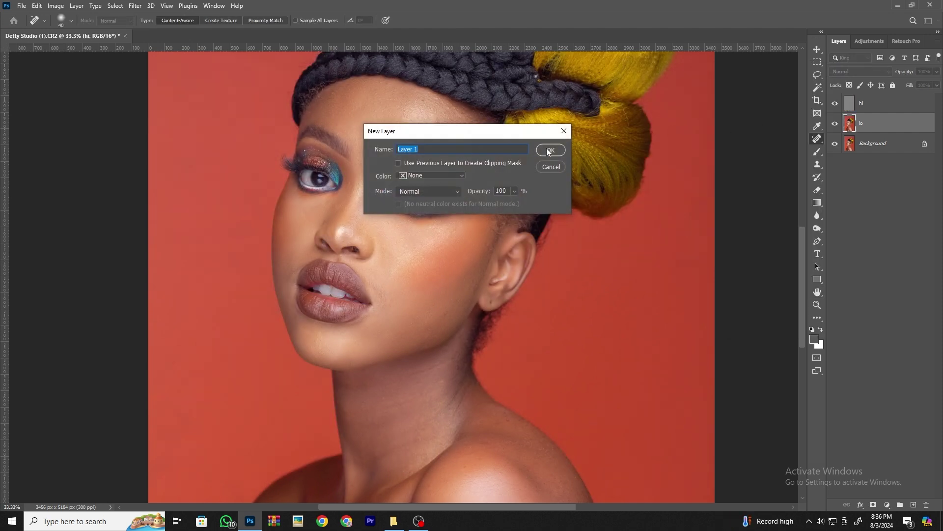
left_click(548, 150)
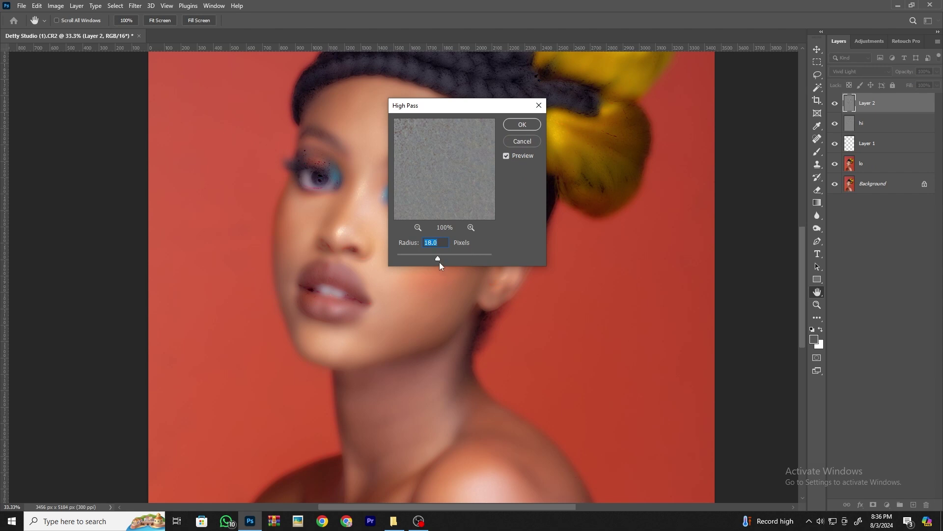
left_click_drag(440, 260, 444, 259)
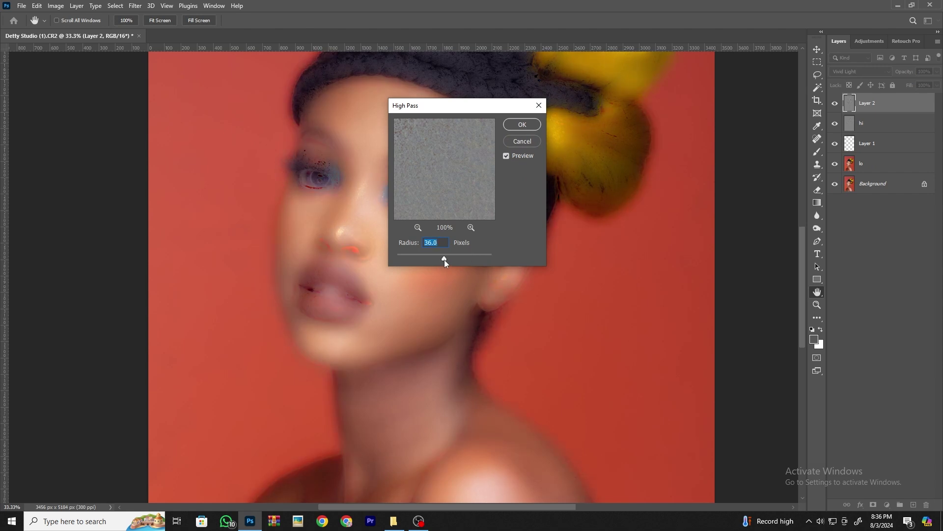
left_click(515, 128)
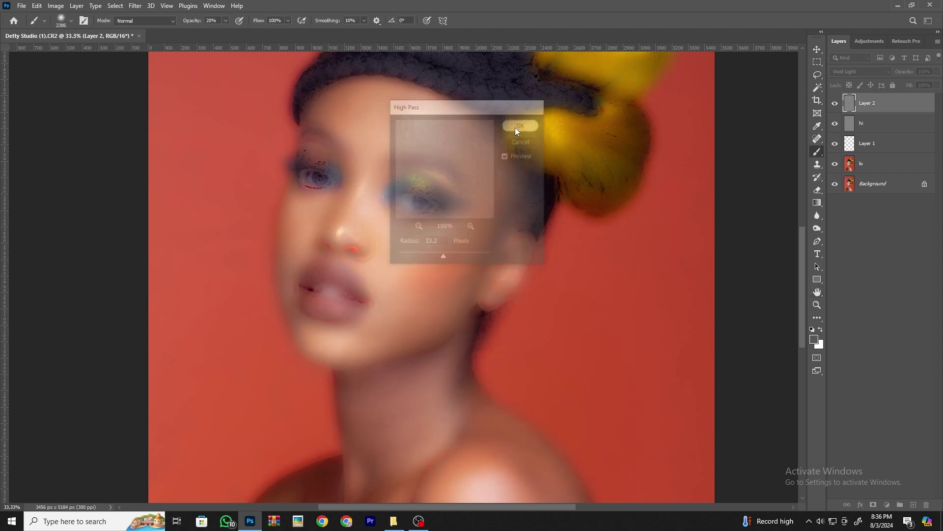
left_click(686, 124)
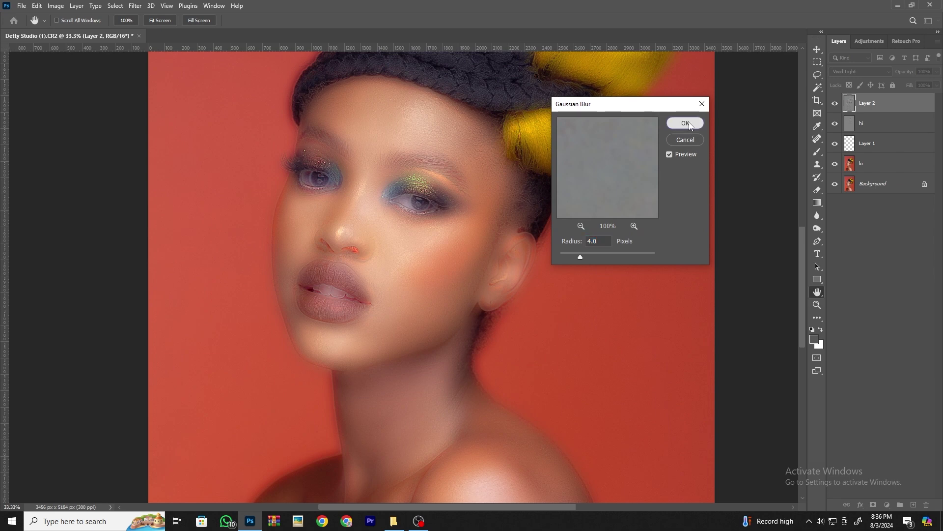
Paint white on the mask at 100% then 63% to smooth under-eye, cheek and chin
left_click(821, 329)
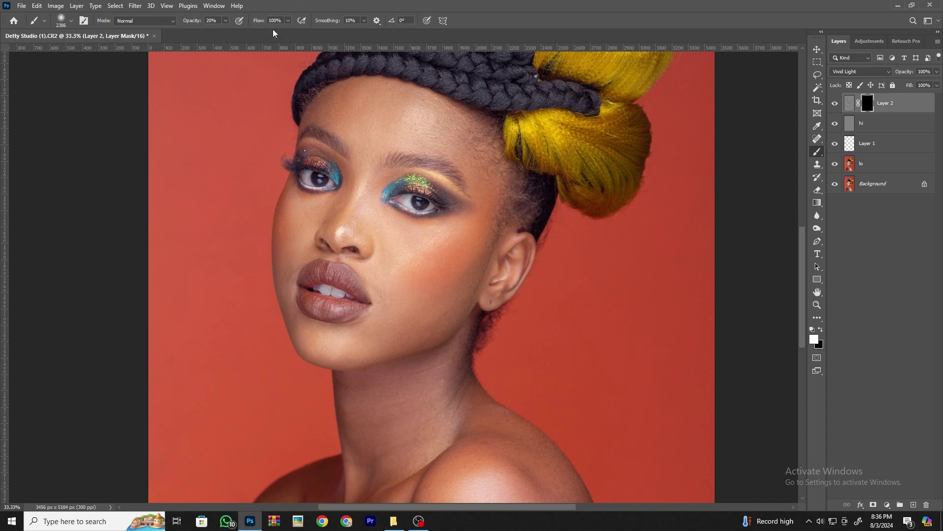
left_click_drag(222, 22, 256, 35)
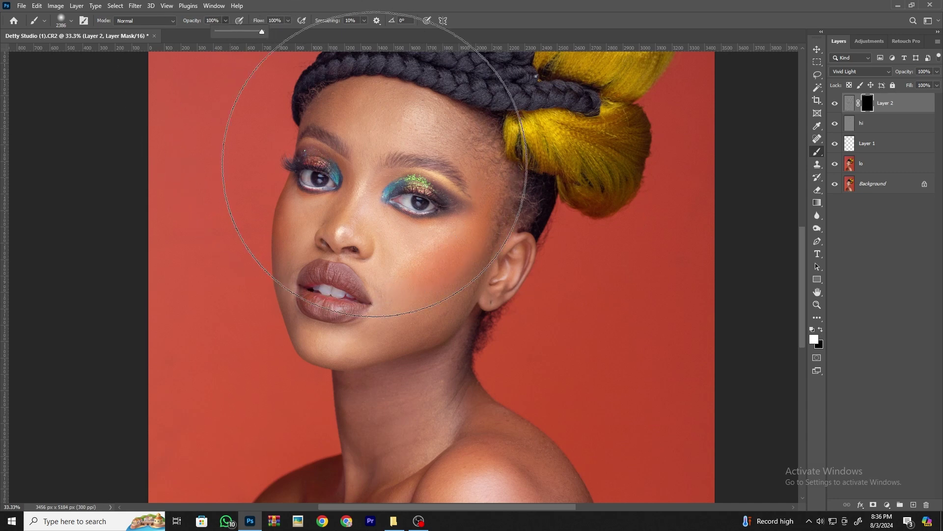
key("bracketleft")
key("bracketleft")
key("bracketleft")
key("bracketleft")
key("bracketleft")
key("bracketleft")
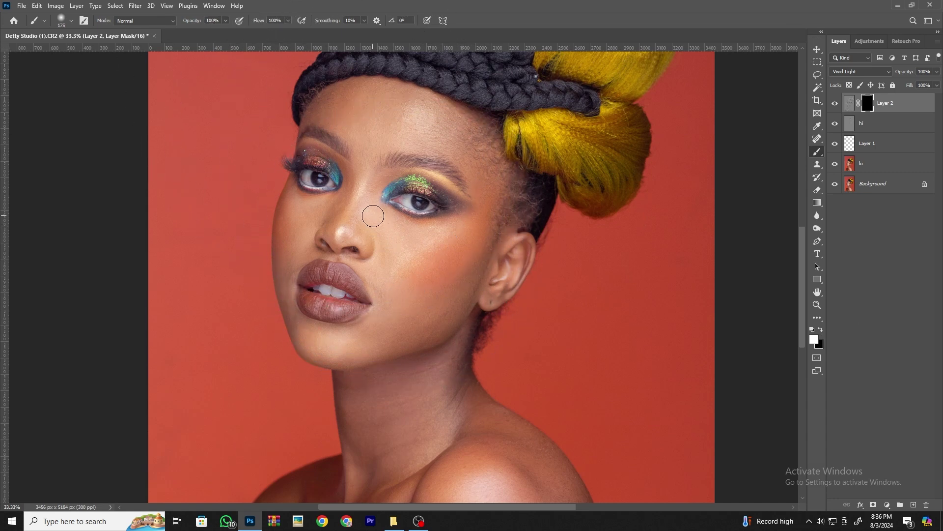
mouse_move(389, 234)
left_mouse_down()
mouse_move(428, 227)
mouse_move(407, 221)
mouse_move(452, 220)
mouse_move(411, 247)
mouse_move(432, 246)
mouse_move(379, 247)
left_mouse_up()
left_click_drag(225, 24, 211, 32)
mouse_move(381, 294)
left_mouse_down()
mouse_move(433, 273)
mouse_move(464, 236)
mouse_move(458, 294)
mouse_move(483, 242)
left_mouse_up()
mouse_move(391, 338)
left_mouse_down()
mouse_move(316, 336)
mouse_move(364, 352)
mouse_move(342, 352)
left_mouse_up()
key("bracketleft")
key("bracketleft")
key("bracketleft")
Smooth the neck and shoulders with a 250 brush at 48% opacity
left_click(225, 24)
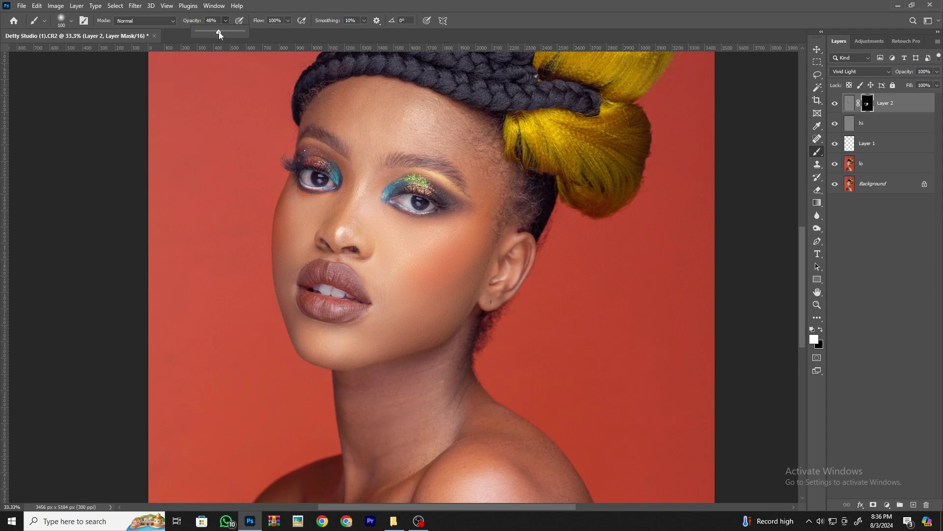
left_click(219, 33)
key("bracketright")
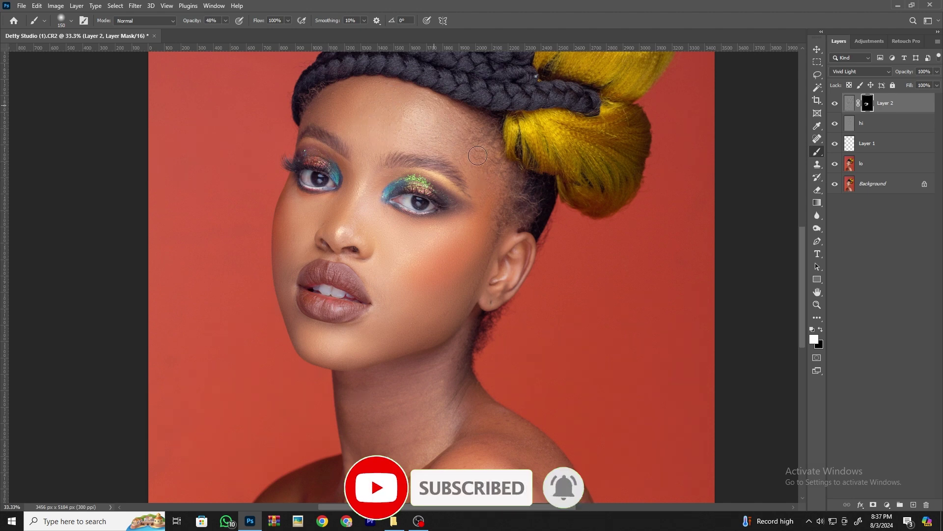
left_click_drag(452, 314, 478, 245)
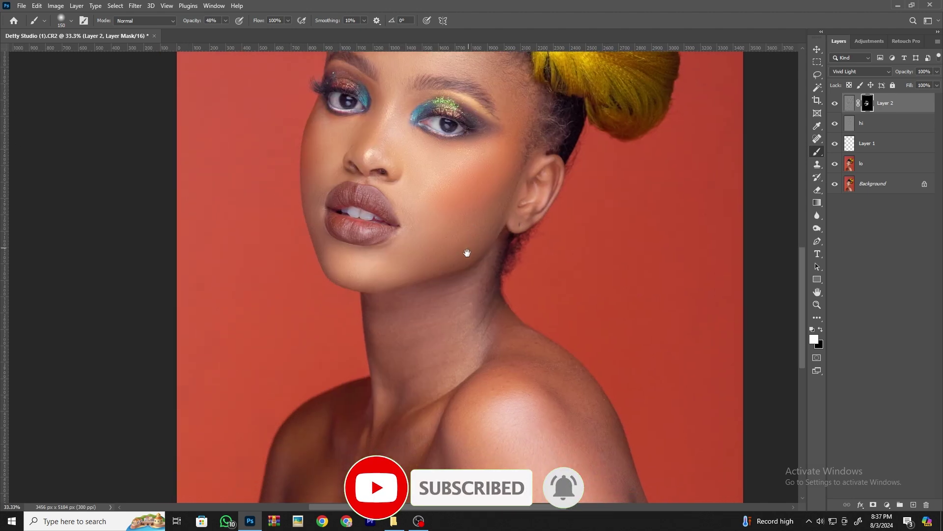
key("bracketright")
key("bracketright")
key("bracketright")
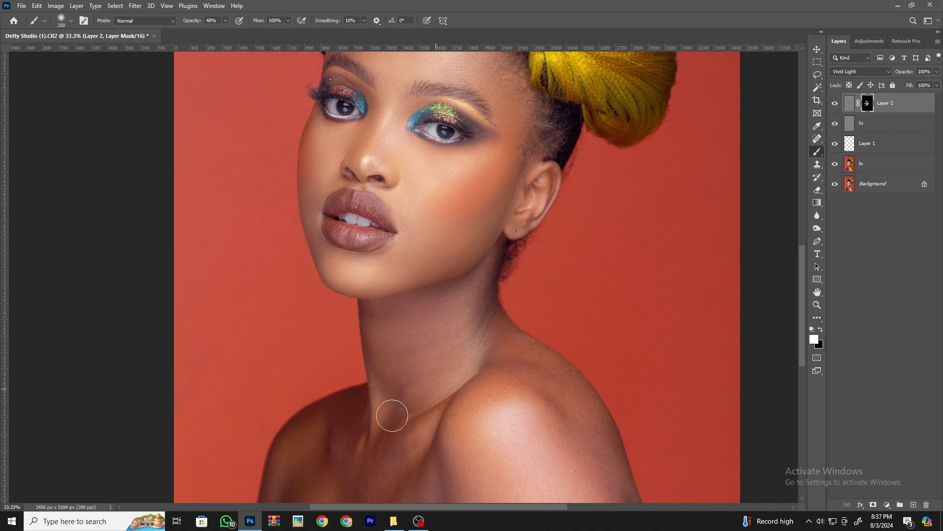
scroll(537, 108, "down", 4)
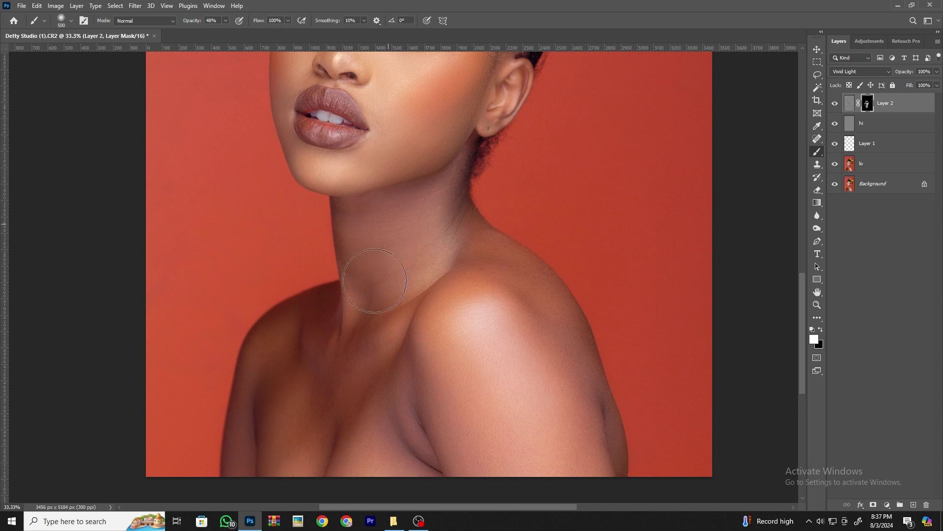
scroll(443, 280, "down", 2)
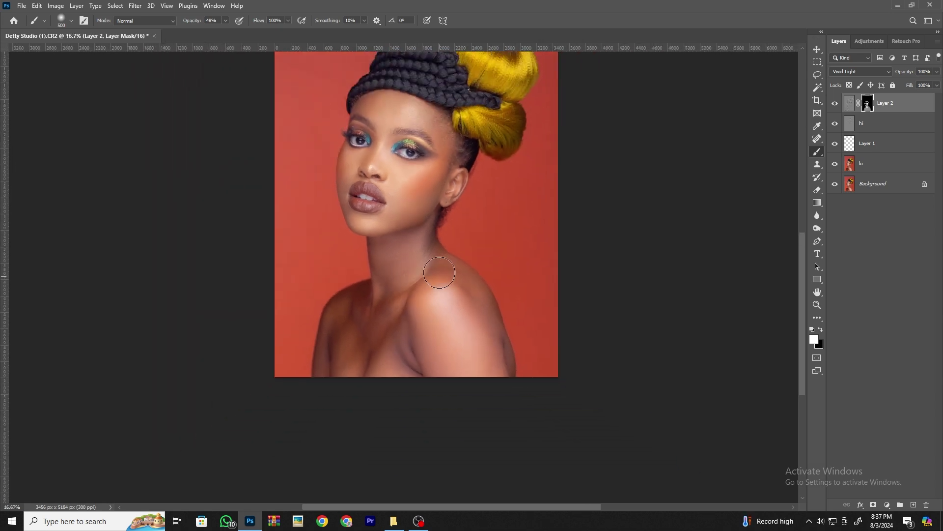
scroll(401, 241, "up", 3)
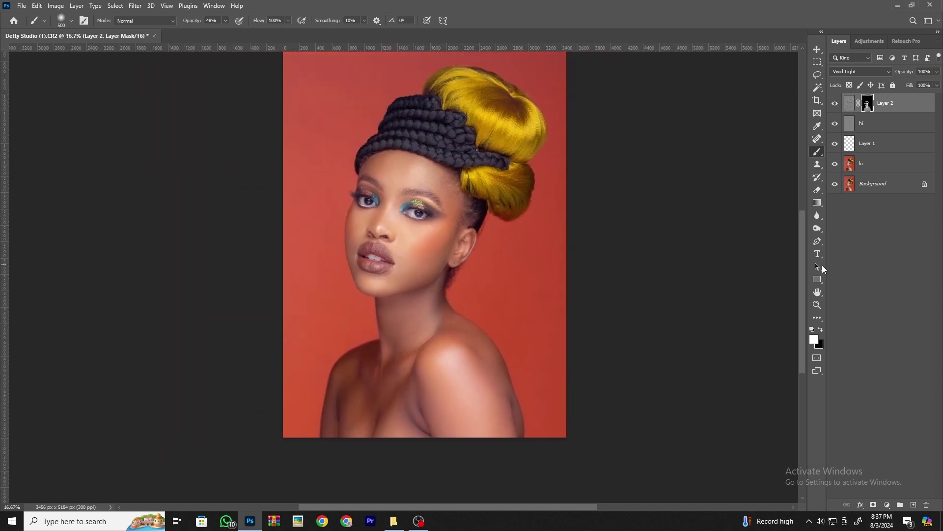
Flatten all layers into a single Background layer
right_click(880, 188)
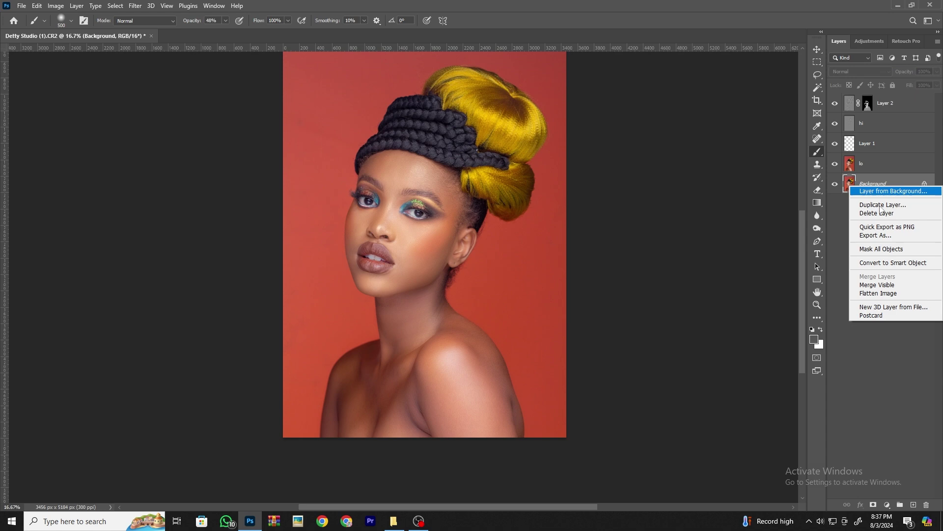
left_click(883, 294)
left_click(818, 50)
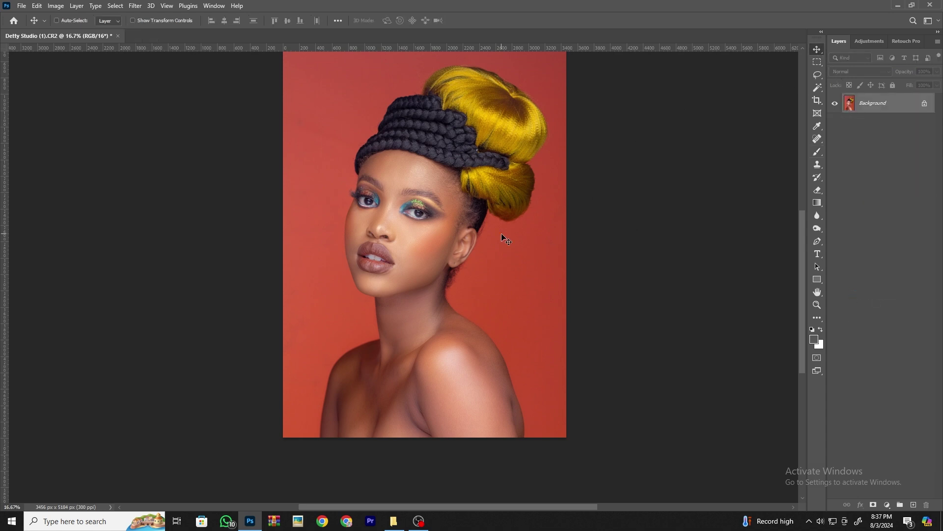
scroll(506, 240, "up", 1)
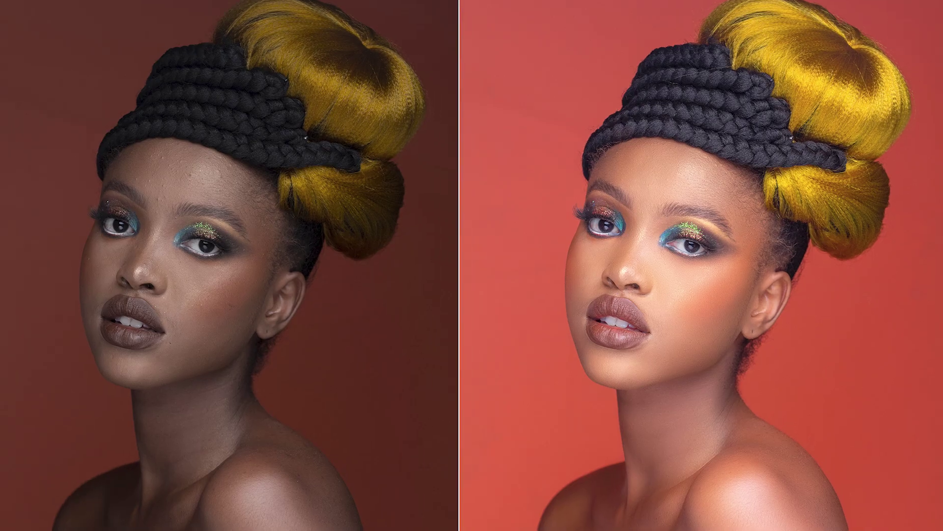